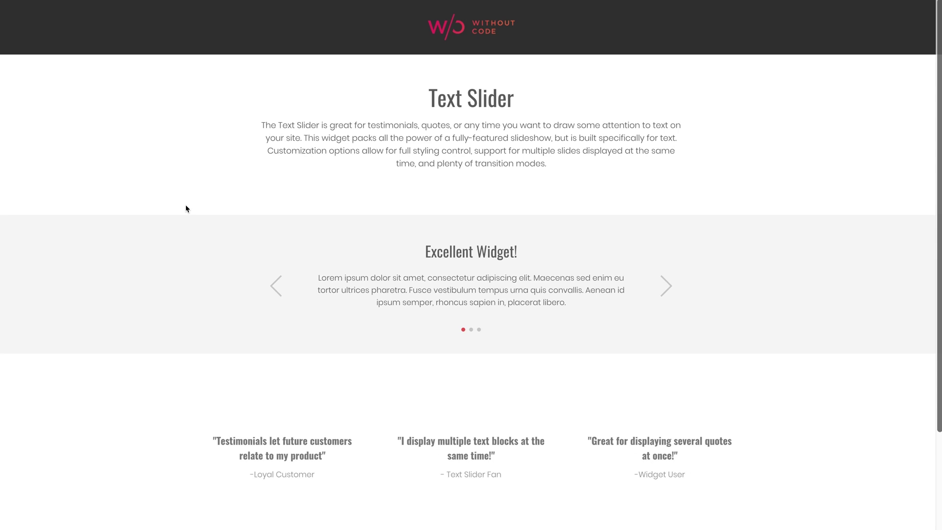
Cycle the Text Slider demo to Great For Testimonials, then return to the Stories page editor.
scroll(187, 212, down, 3)
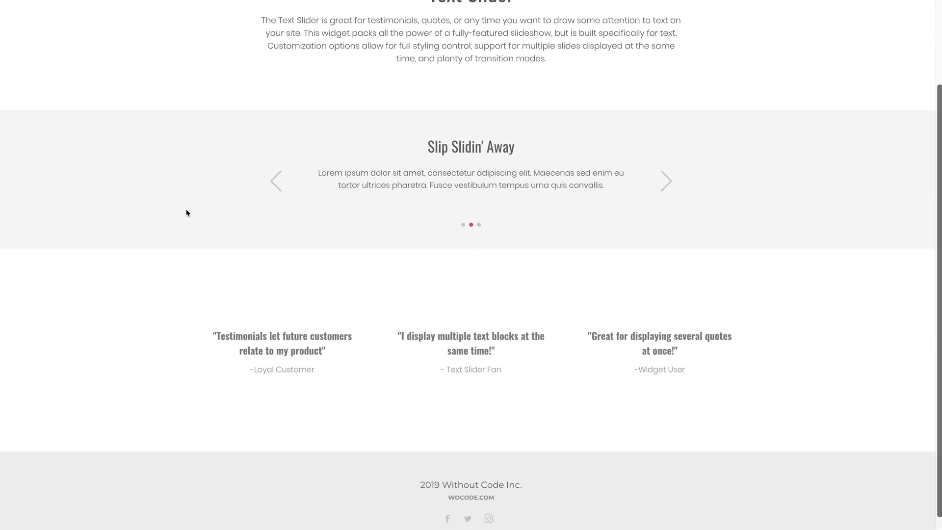
scroll(186, 212, up, 2)
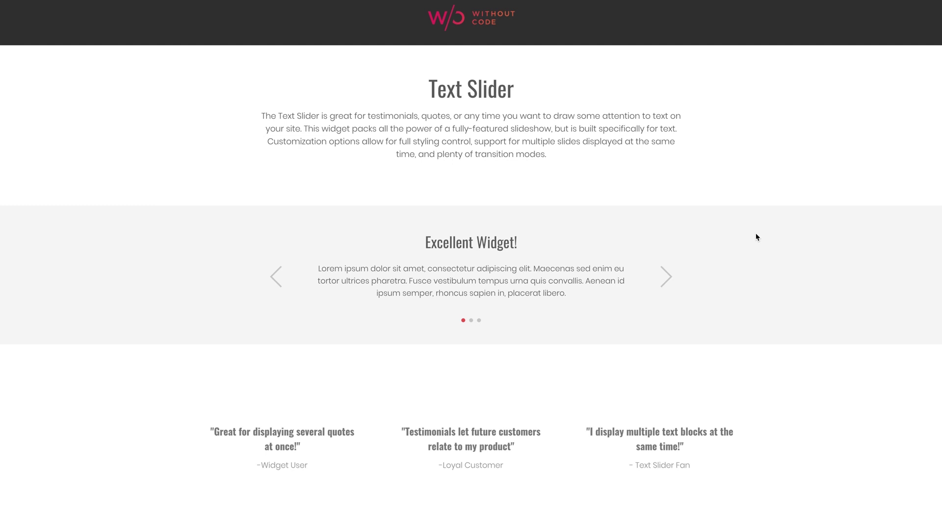
scroll(757, 237, down, 2)
click(671, 222)
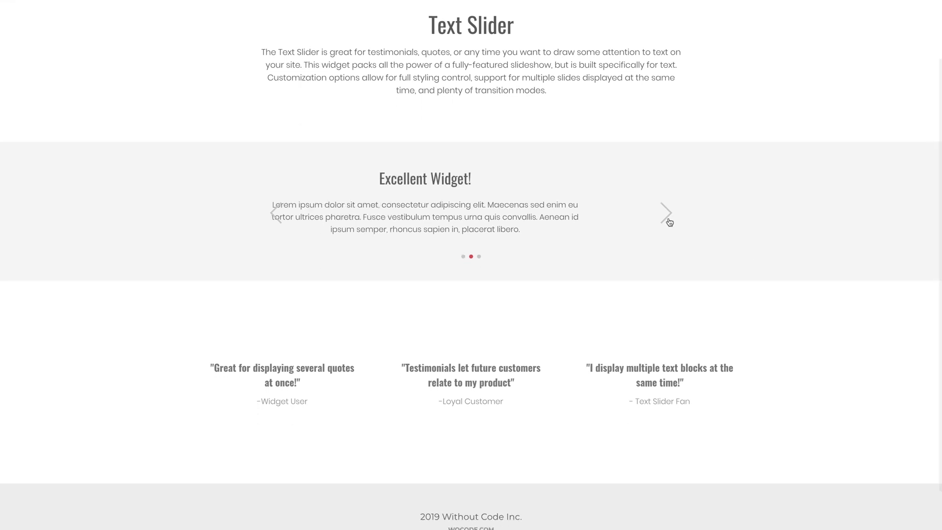
click(670, 221)
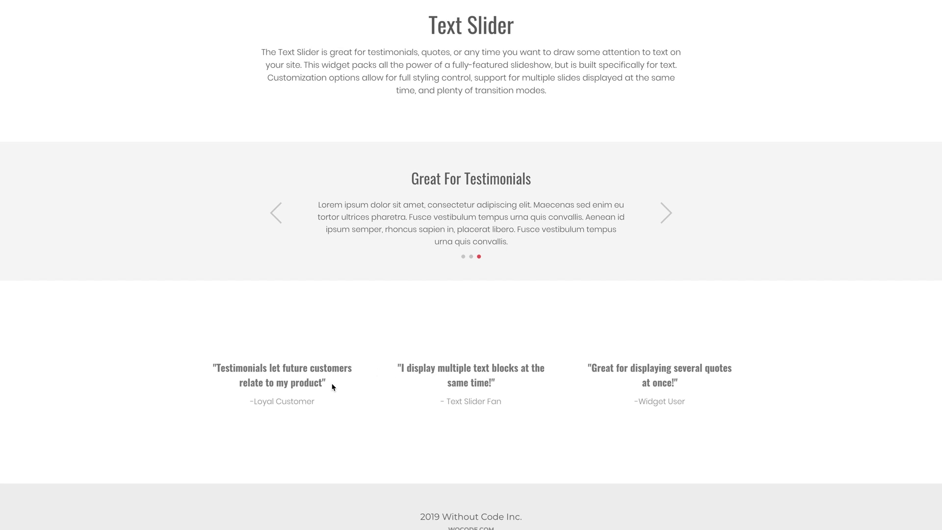
scroll(218, 17, up, 2)
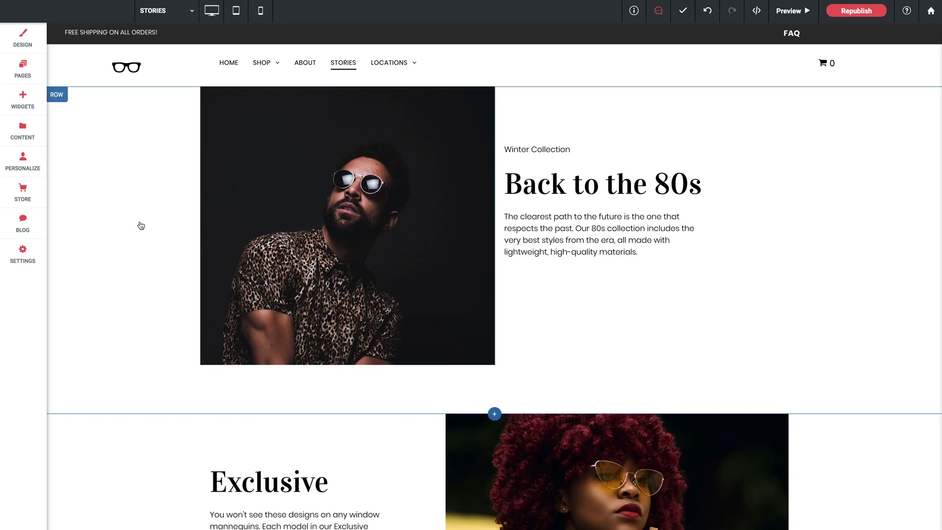
Drag a Text Slider widget into a new row above the Exclusive section and resize it.
scroll(137, 263, down, 3)
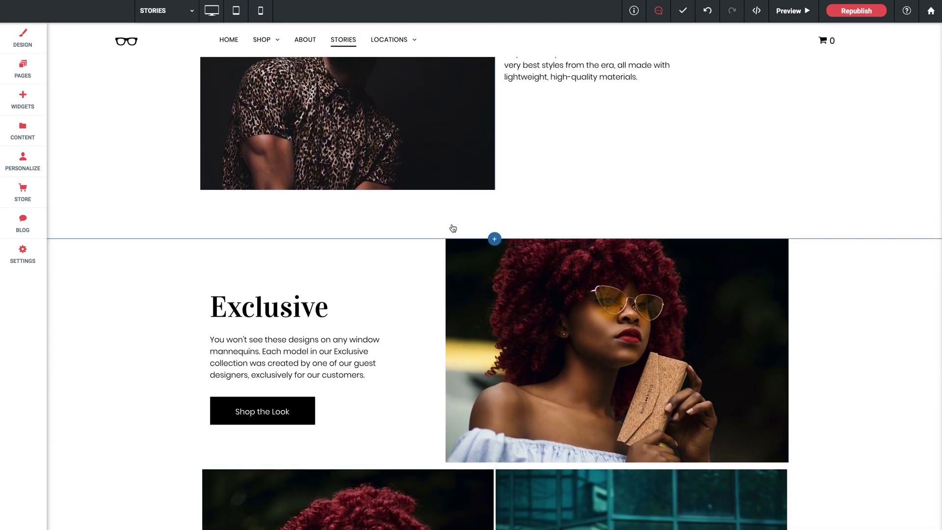
click(47, 112)
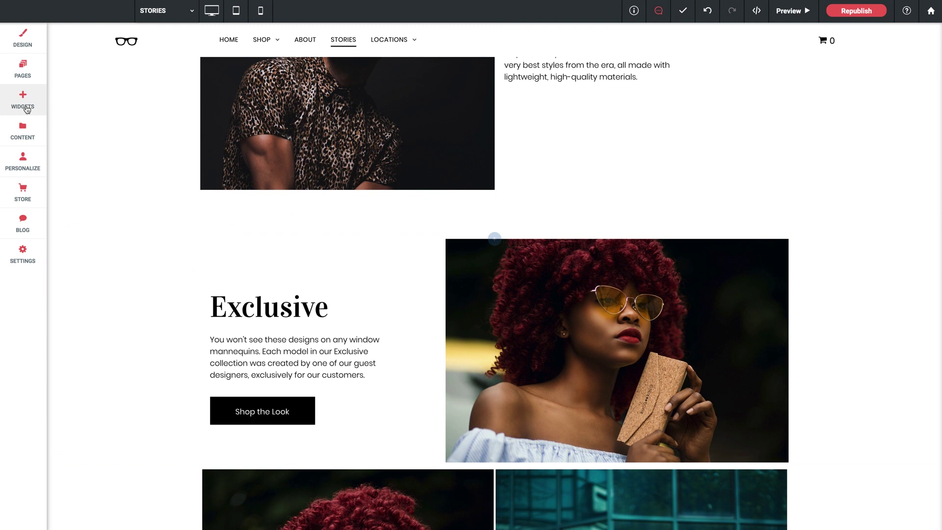
scroll(147, 262, down, 6)
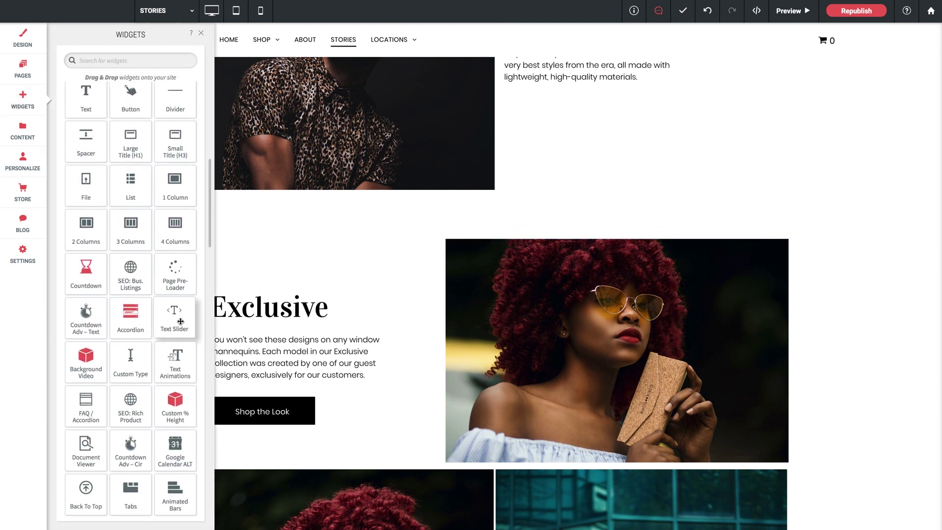
drag(175, 319, 511, 262)
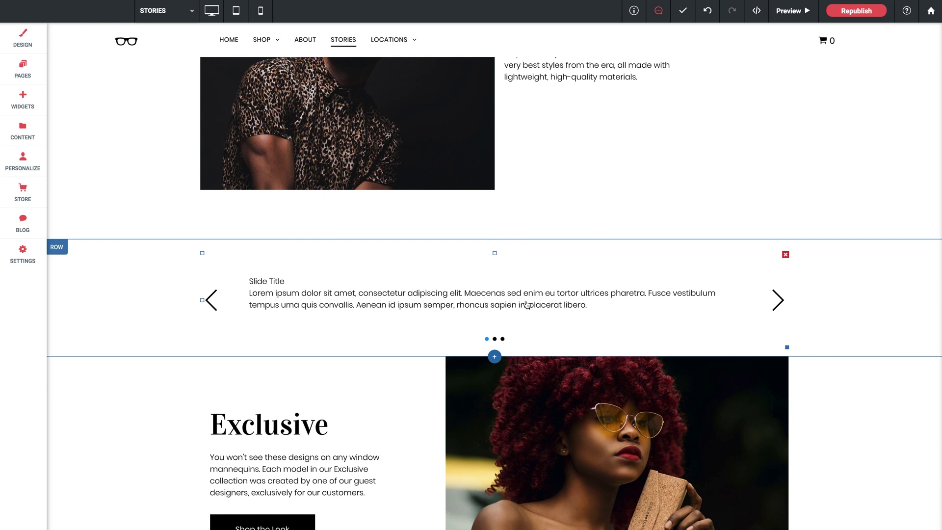
scroll(528, 304, down, 1)
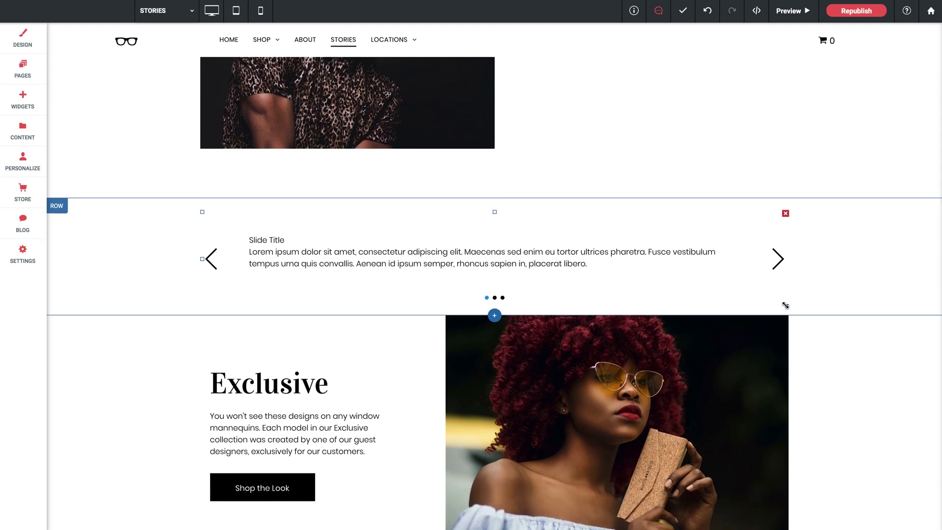
drag(786, 306, 781, 306)
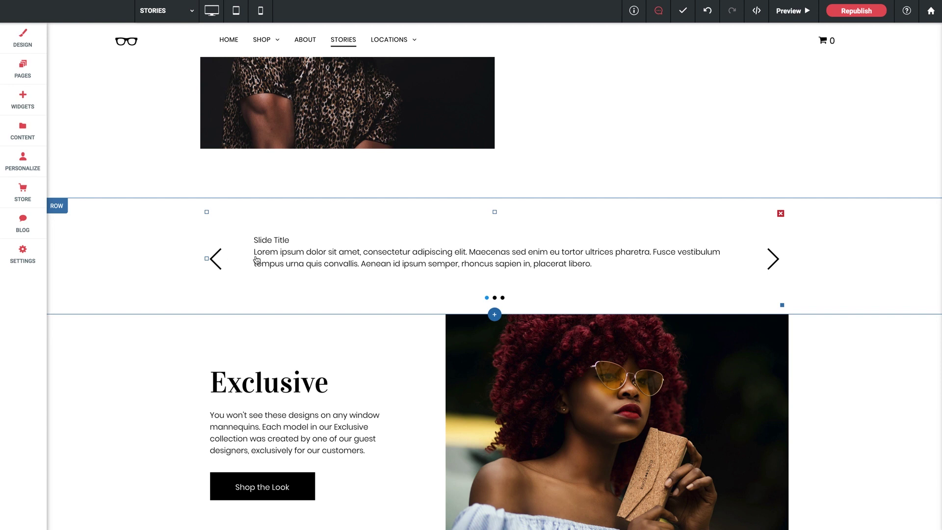
Bring up the text slider's widget menu to reach its Edit Content settings.
click(450, 256)
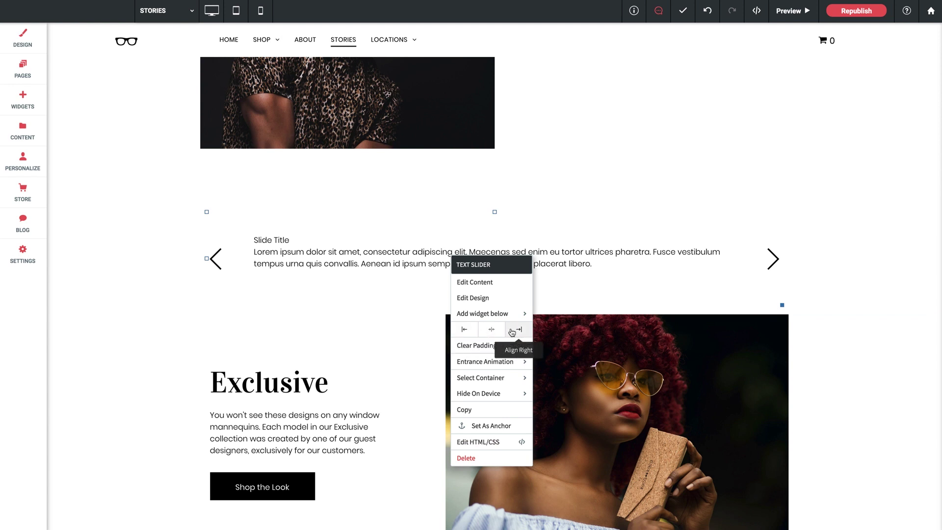
click(381, 262)
Open the slider's content settings and retitle the first slide 'Perfect for Summertime'.
double_click(403, 262)
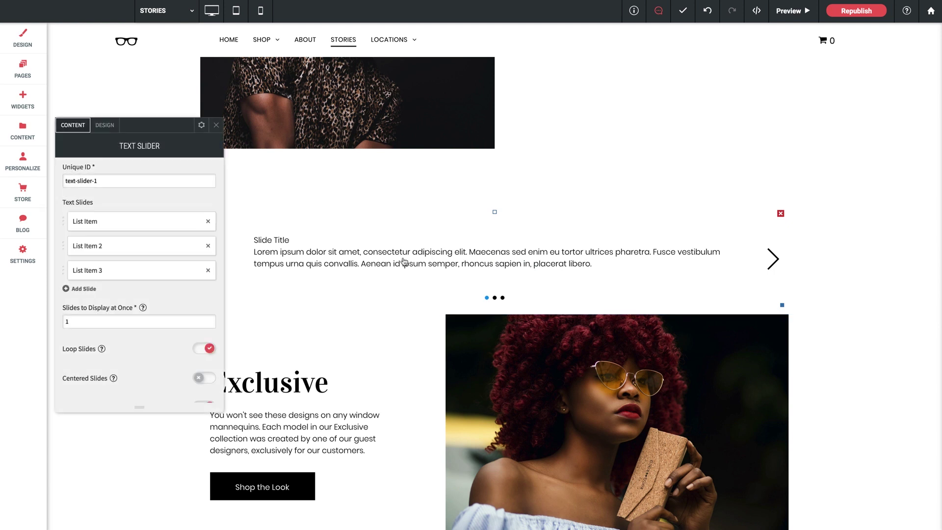
drag(148, 126, 245, 183)
click(249, 183)
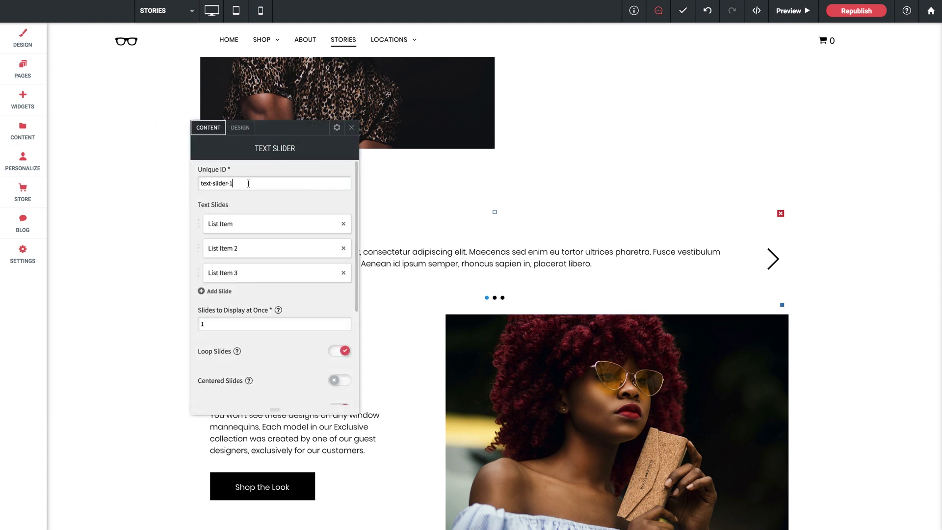
click(227, 228)
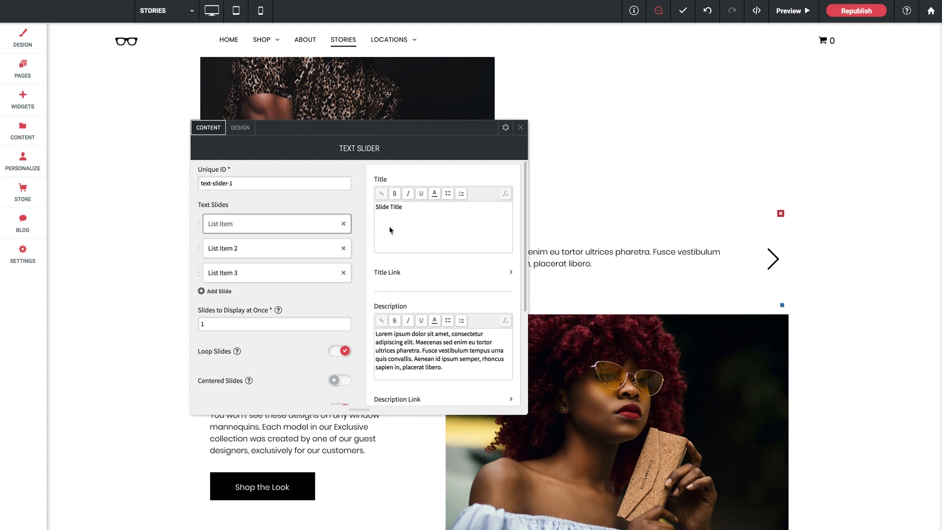
drag(377, 208, 422, 210)
text(Perfect for Summertime!)
Review the first slide's title and description link options, leaving both links unset.
click(397, 277)
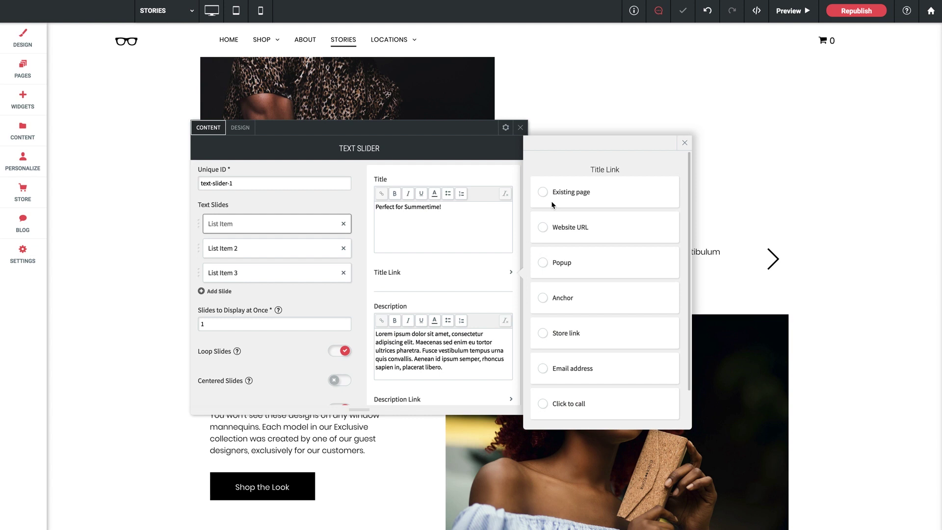
scroll(562, 348, down, 1)
scroll(562, 347, up, 1)
click(685, 142)
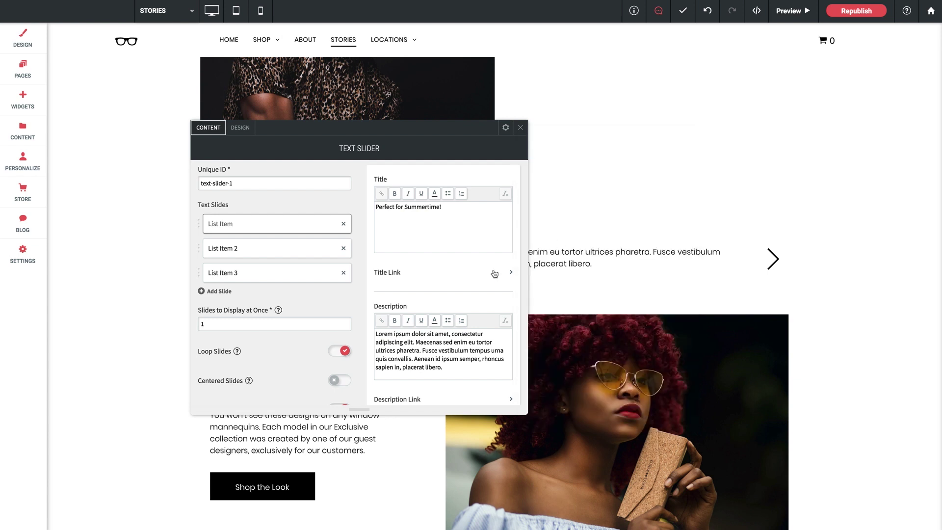
scroll(471, 274, down, 3)
drag(379, 240, 446, 275)
click(467, 284)
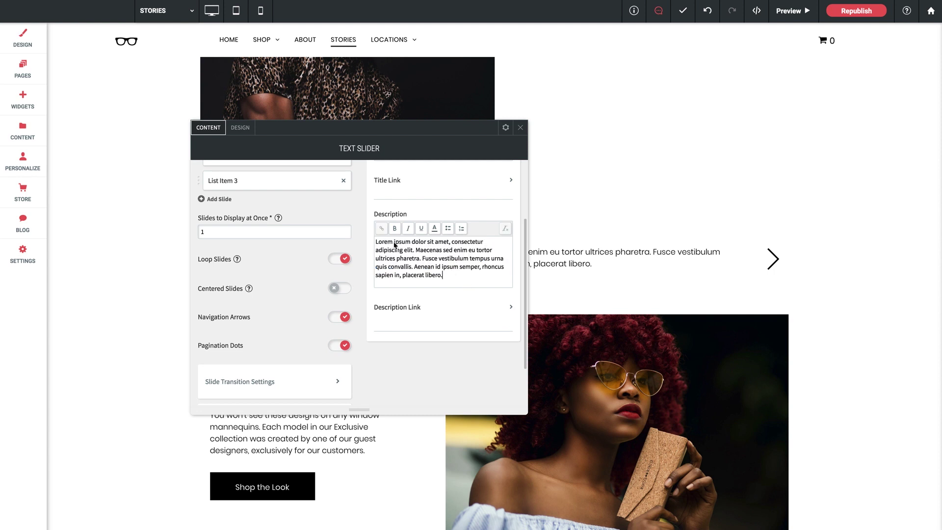
click(416, 309)
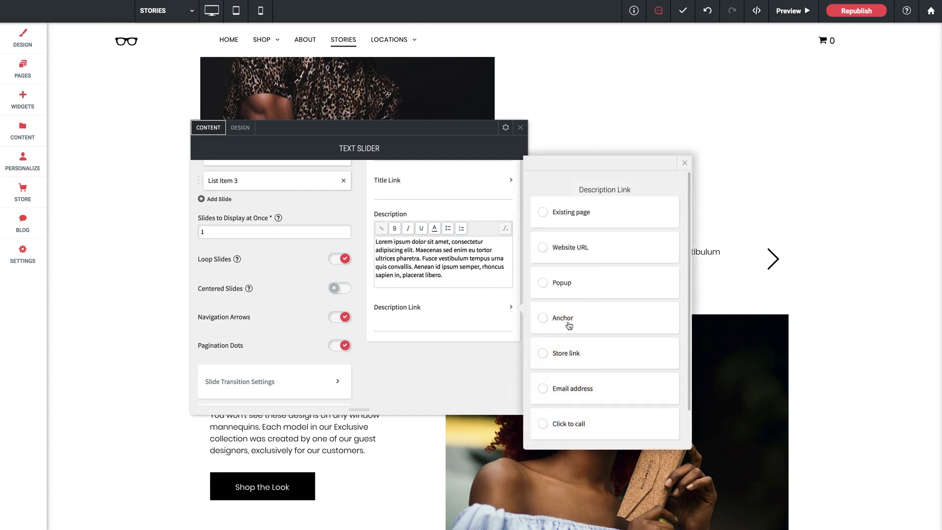
click(685, 162)
scroll(264, 314, up, 3)
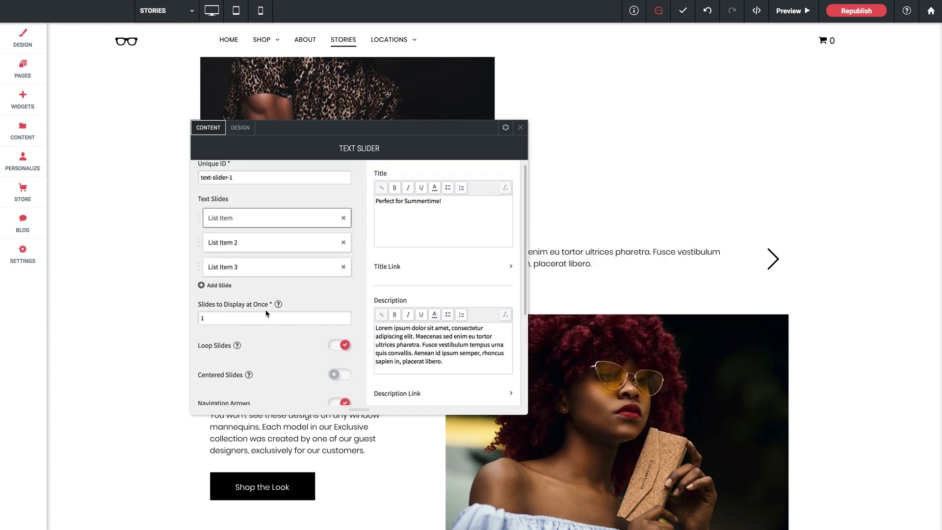
click(238, 251)
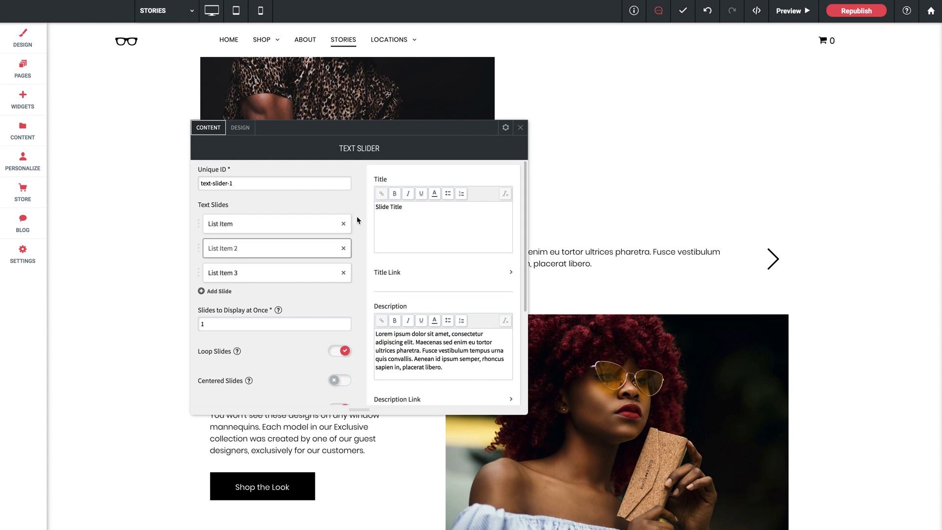
double_click(396, 207)
click(400, 210)
text(Best Glasses Ever)
click(230, 273)
double_click(386, 208)
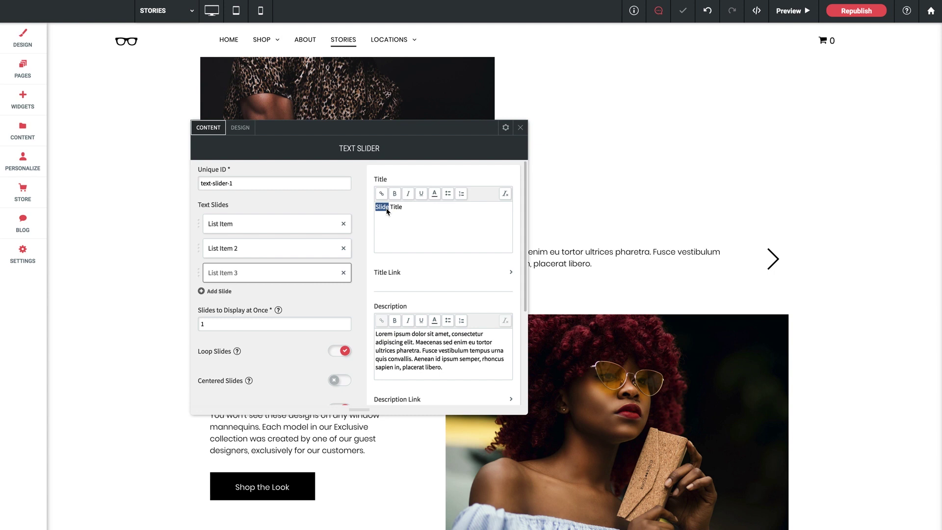
triple_click(387, 211)
text(Act Now!)
click(388, 263)
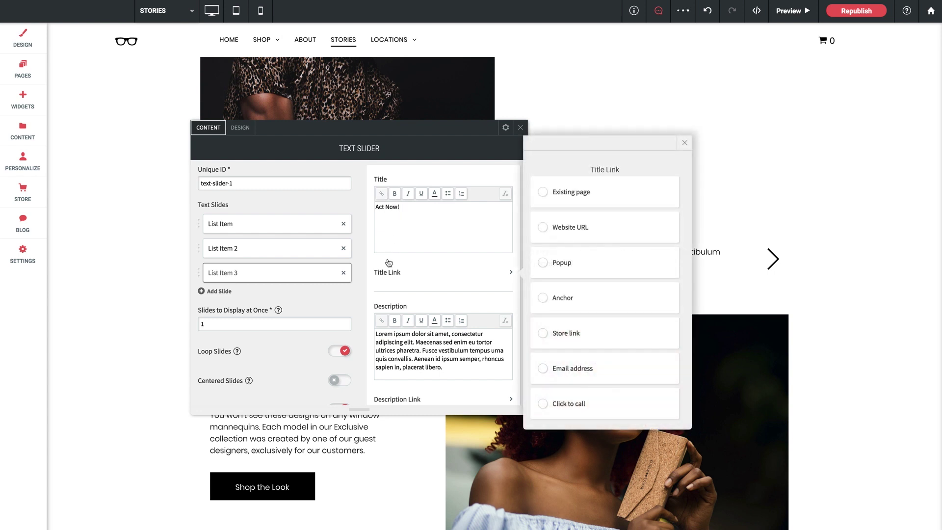
click(685, 144)
scroll(275, 299, down, 3)
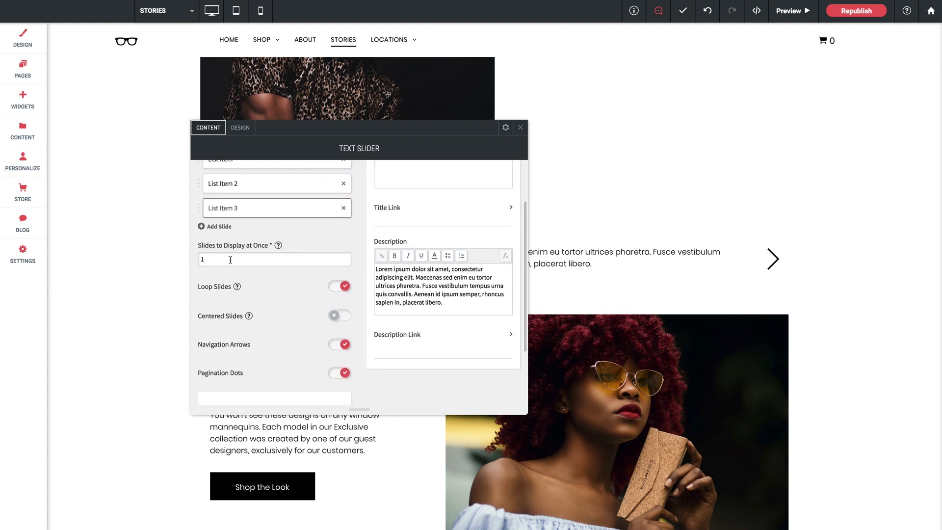
scroll(231, 259, down, 1)
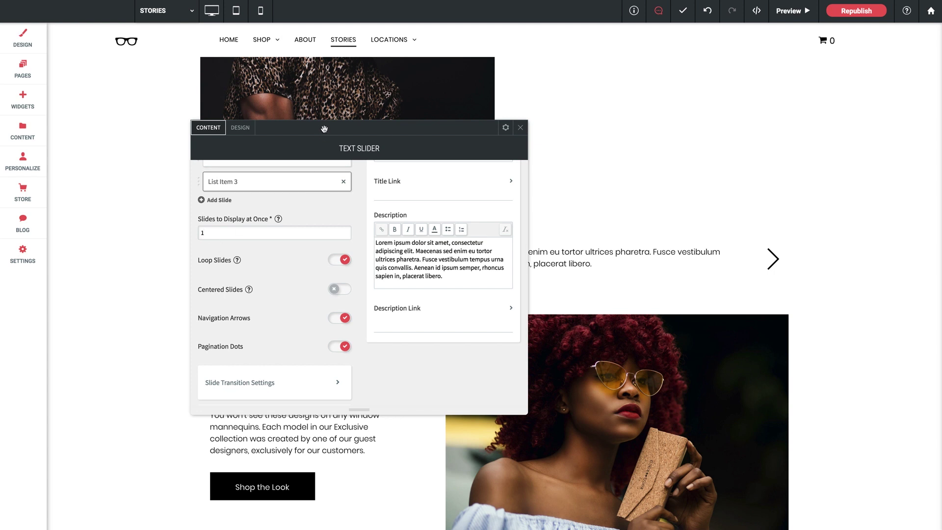
drag(319, 130, 442, 134)
scroll(350, 249, down, 1)
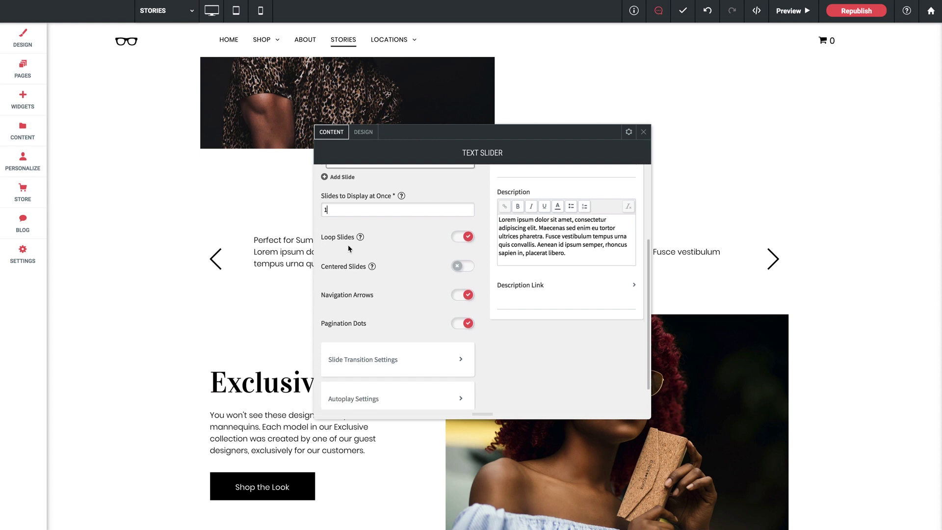
click(458, 268)
click(458, 267)
scroll(492, 363, down, 1)
Review the Slide Transition effect choices, then bring up the slider's Autoplay Settings.
click(395, 332)
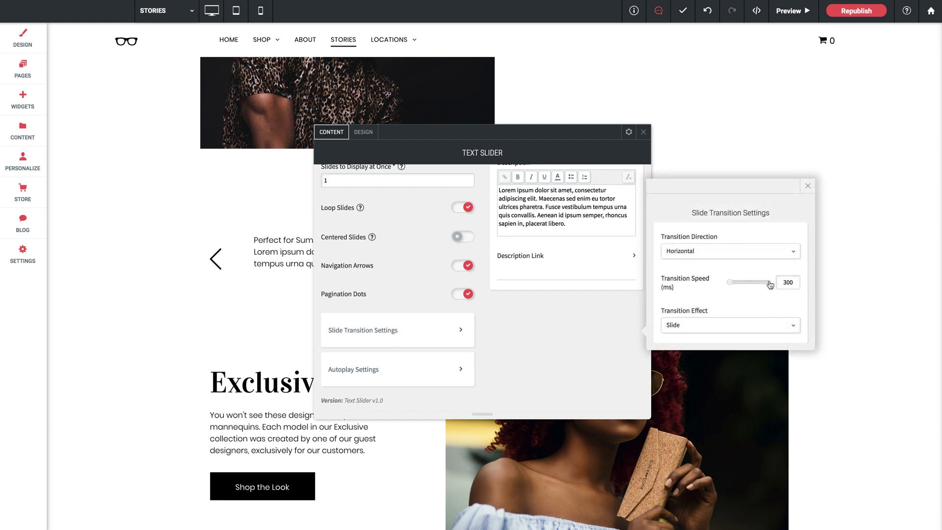
click(768, 322)
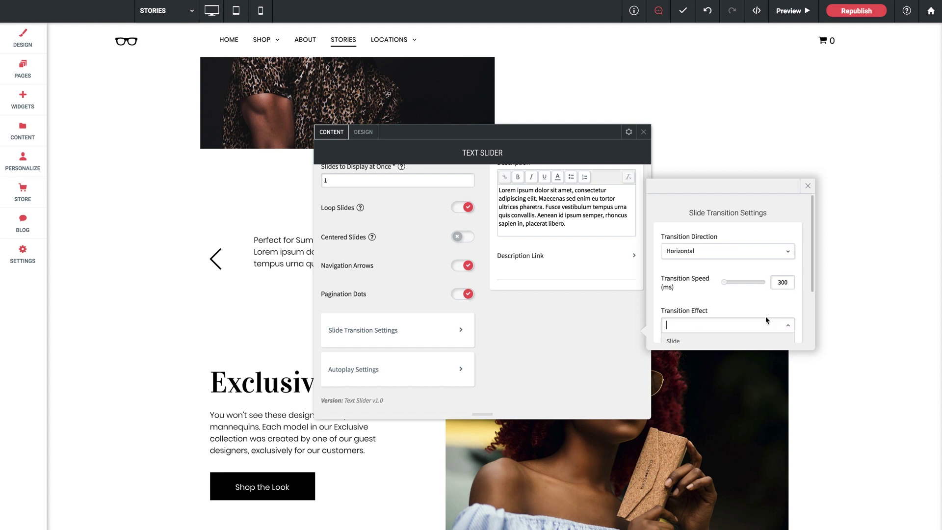
scroll(738, 309, down, 3)
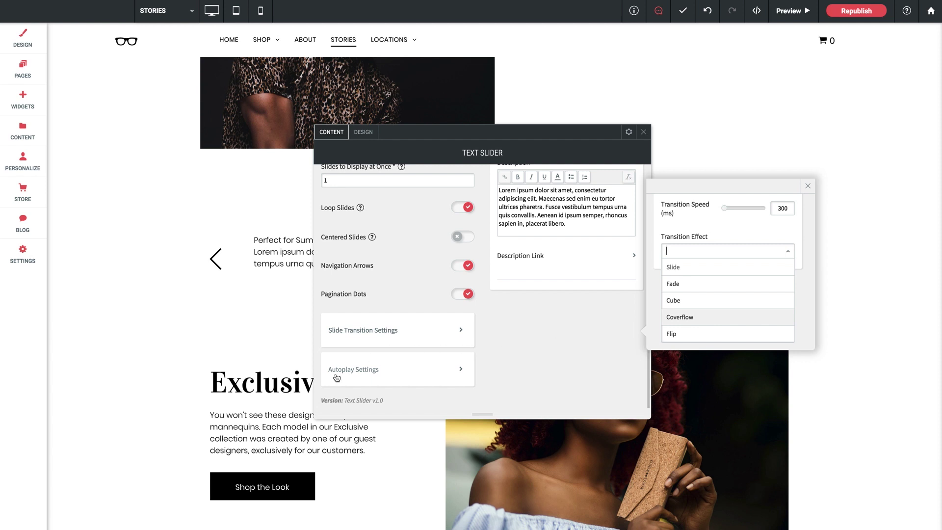
click(362, 370)
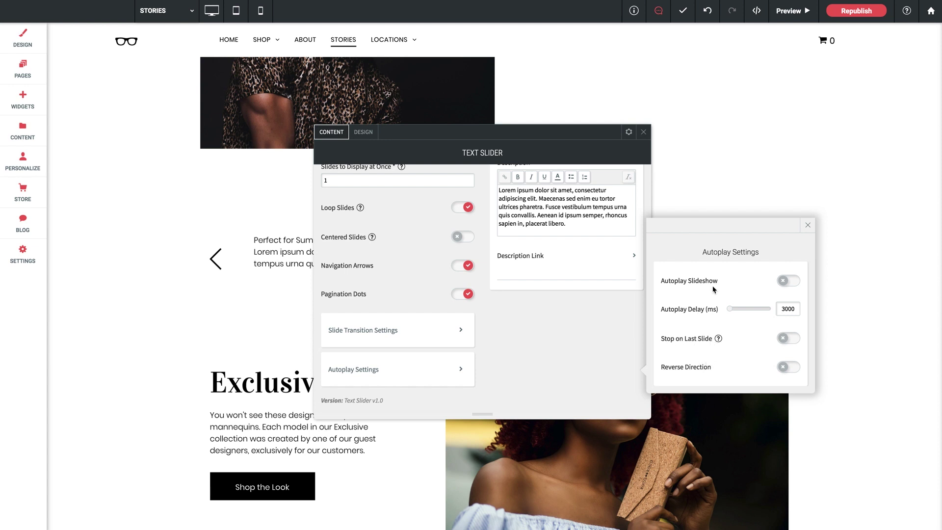
Turn on the autoplay slideshow with a 4000 ms delay, then go to the Design tab.
click(789, 281)
double_click(778, 310)
text(4000)
click(808, 225)
scroll(405, 255, up, 3)
click(366, 137)
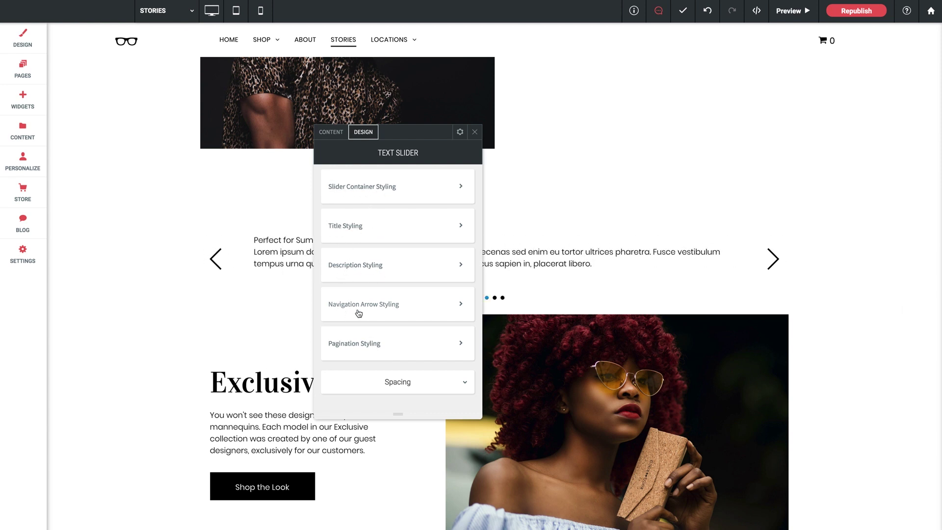
Set the slide title font size to 30 in Title Styling and move the panel aside.
click(354, 229)
click(619, 284)
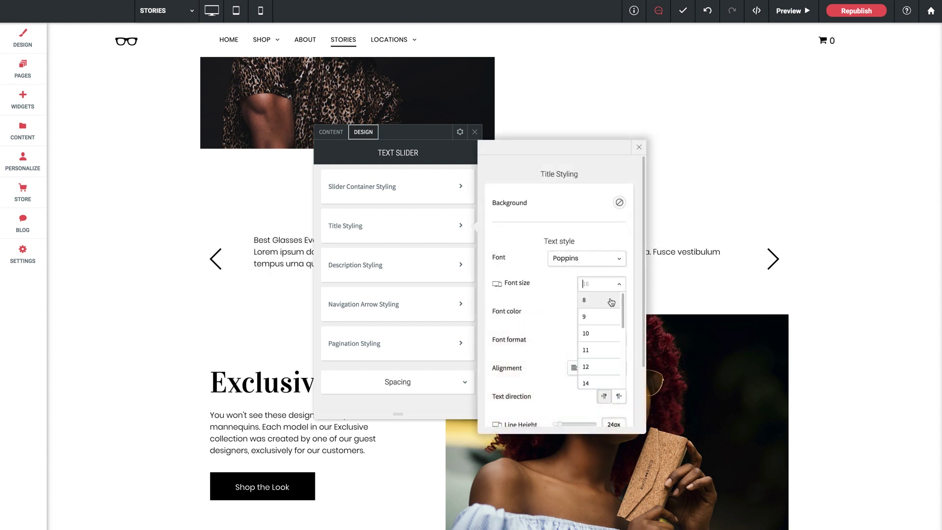
scroll(606, 330, down, 5)
click(593, 302)
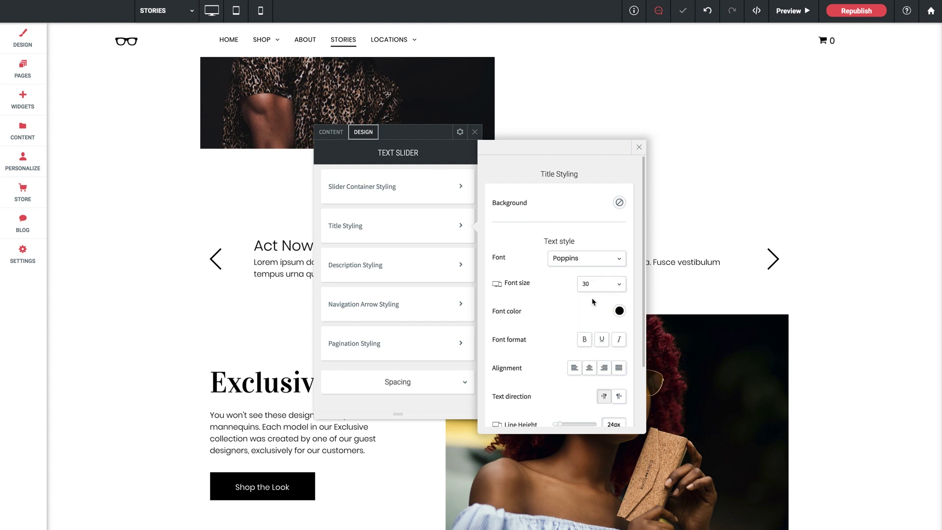
click(639, 147)
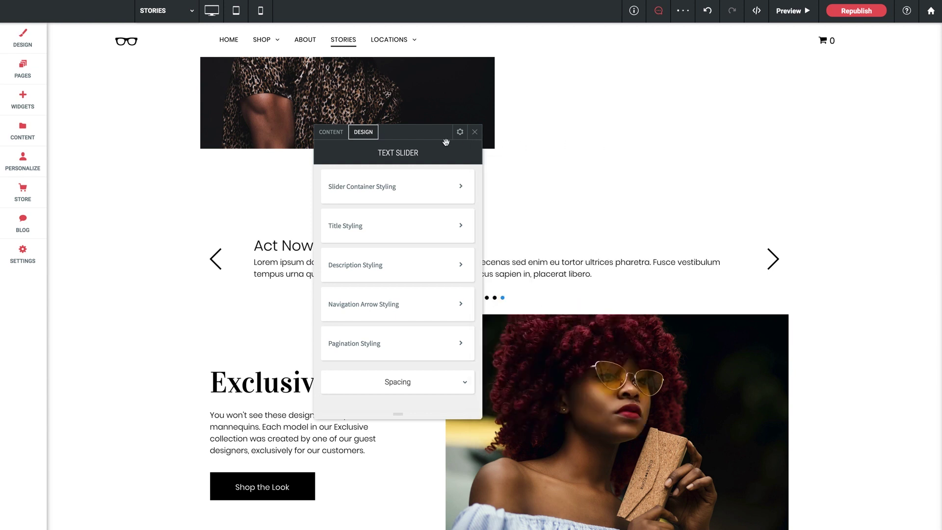
drag(445, 142, 505, 134)
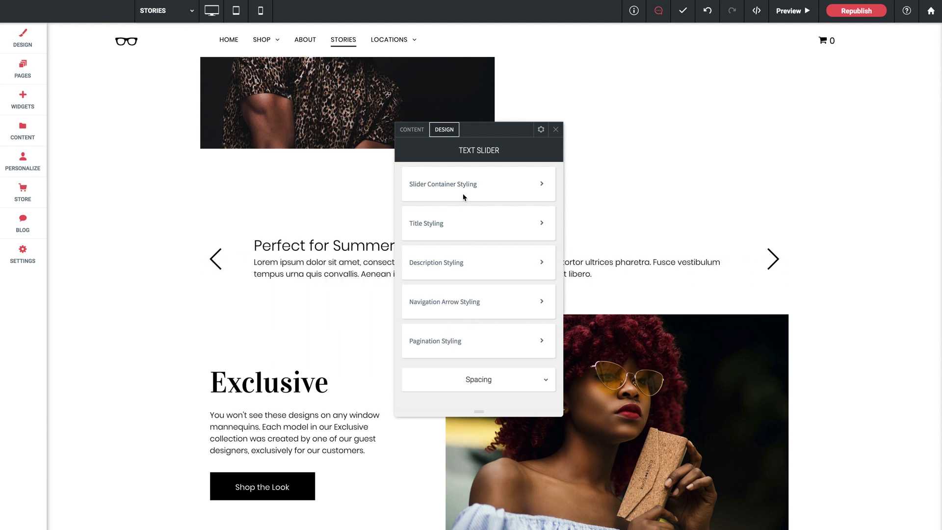
Browse the slider container and description styling sections.
mouse_move(308, 270)
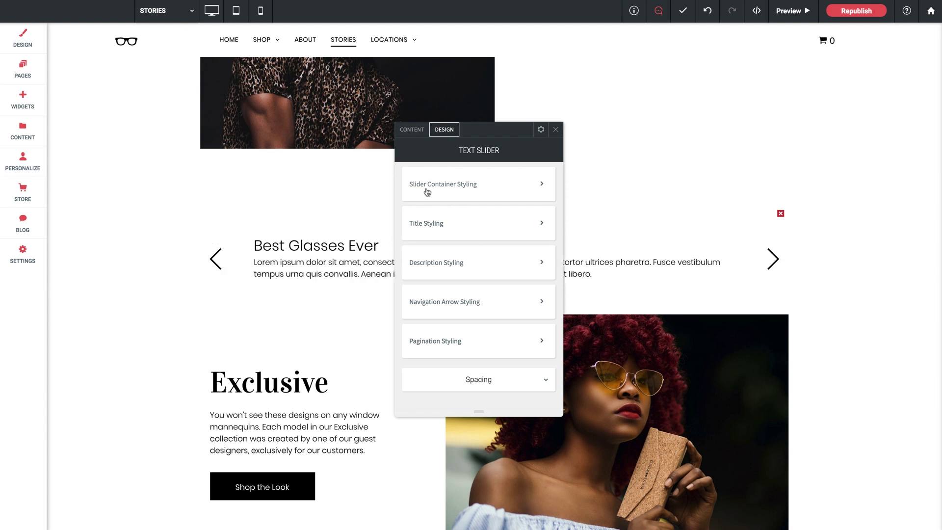
click(469, 190)
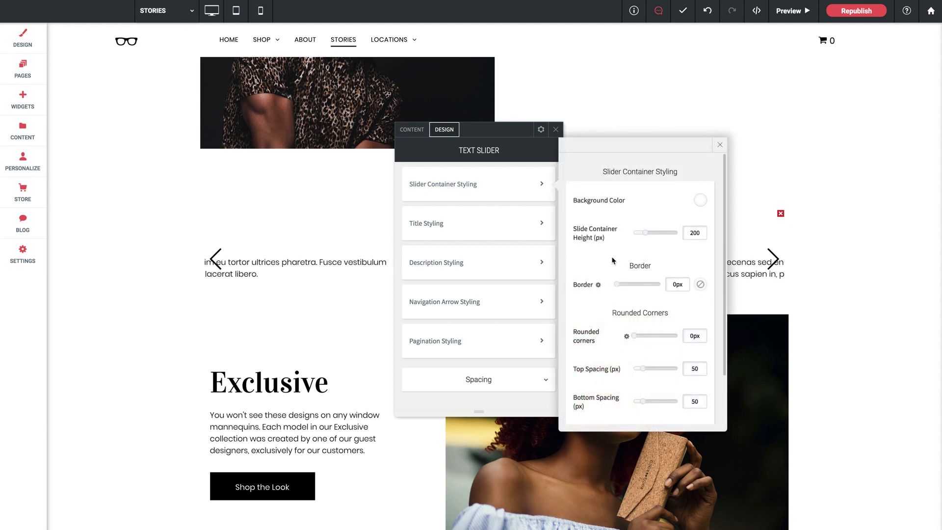
scroll(608, 275, down, 2)
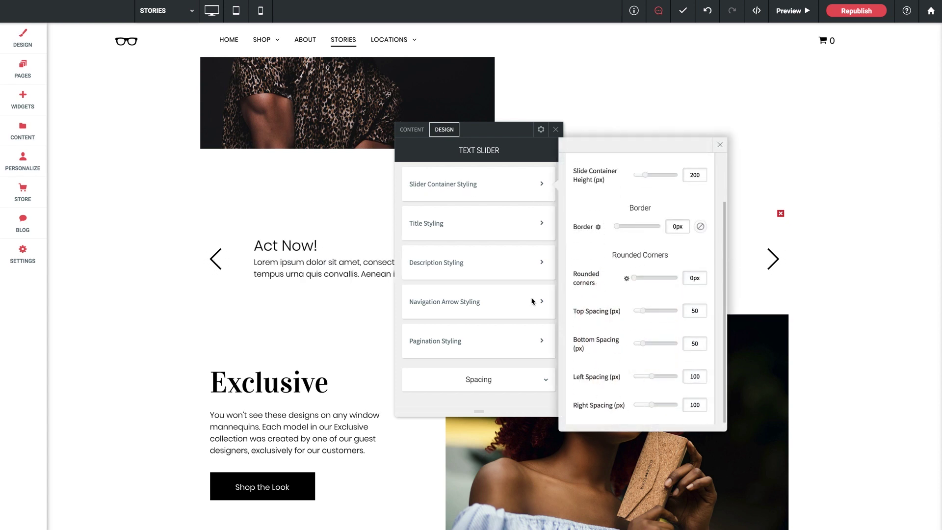
click(463, 263)
scroll(615, 287, down, 3)
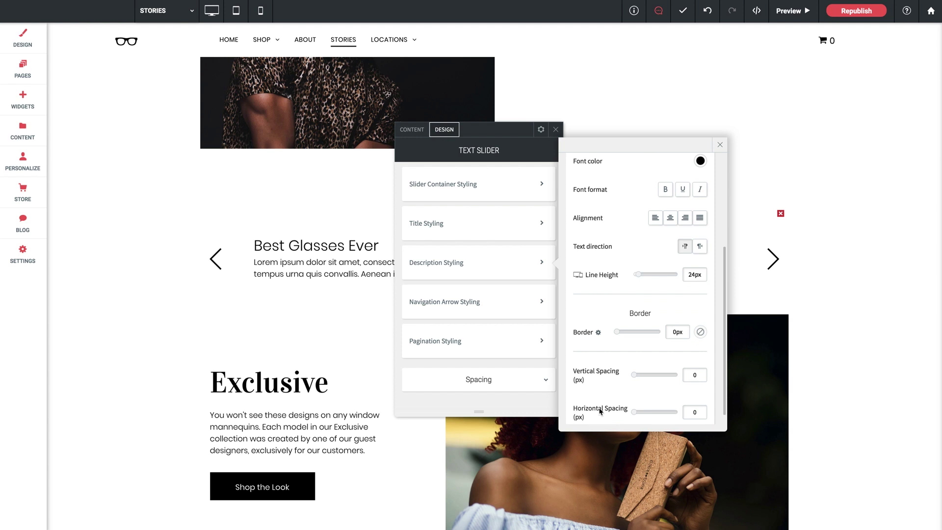
Switch off Center Vertically for the navigation arrows, leaving an 80 px top spacing.
click(439, 301)
scroll(571, 321, down, 1)
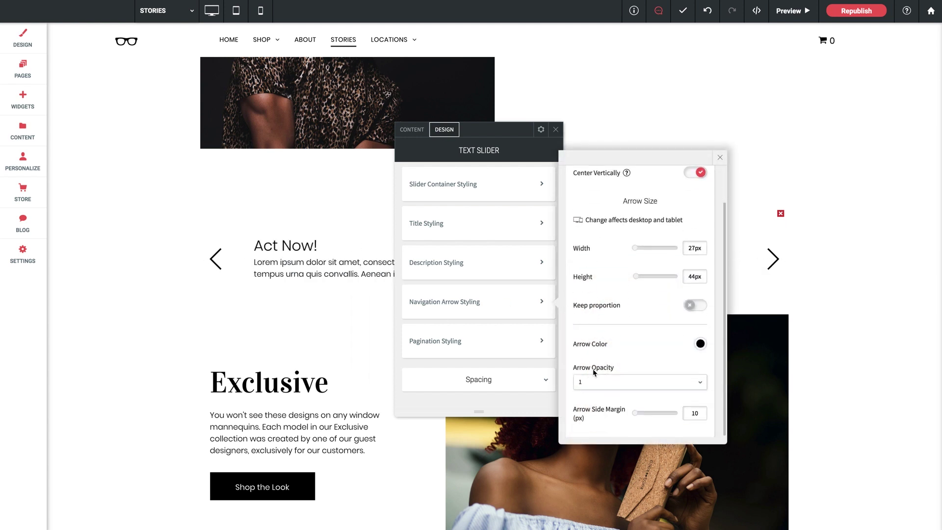
click(484, 348)
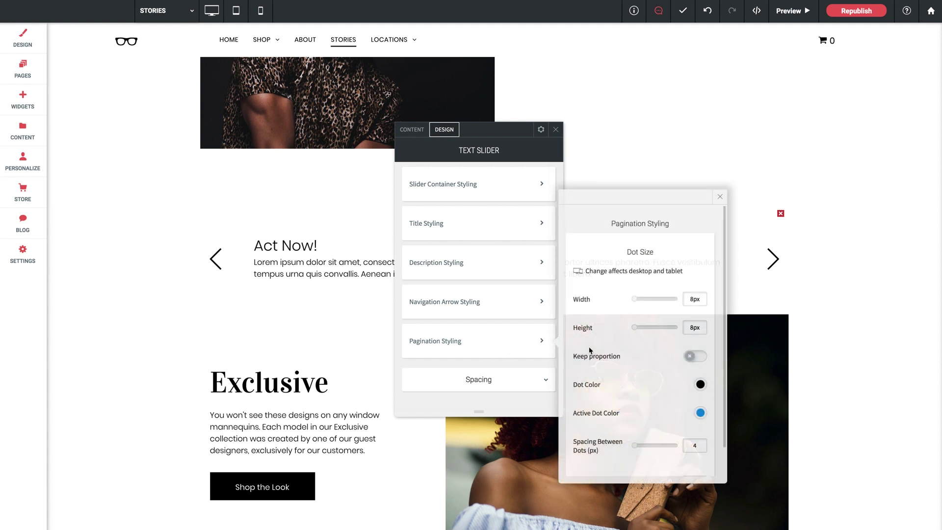
scroll(590, 351, down, 1)
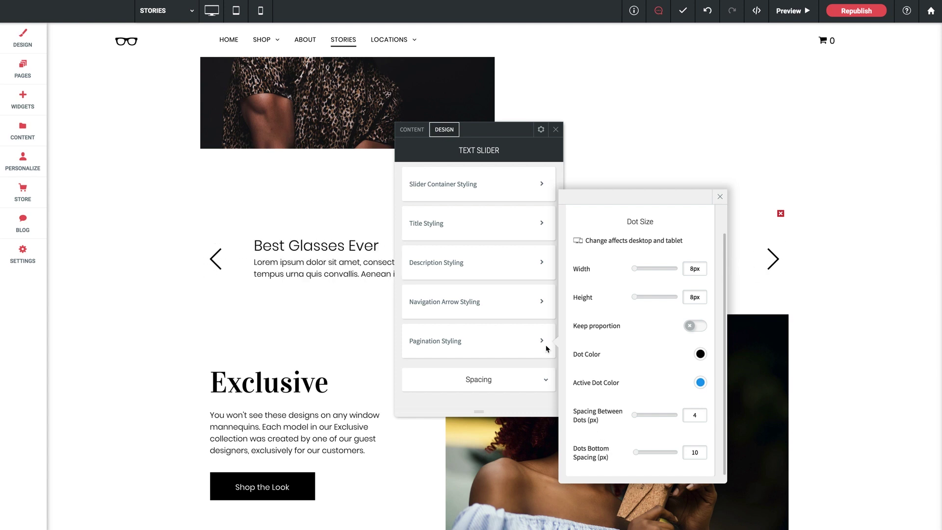
click(475, 302)
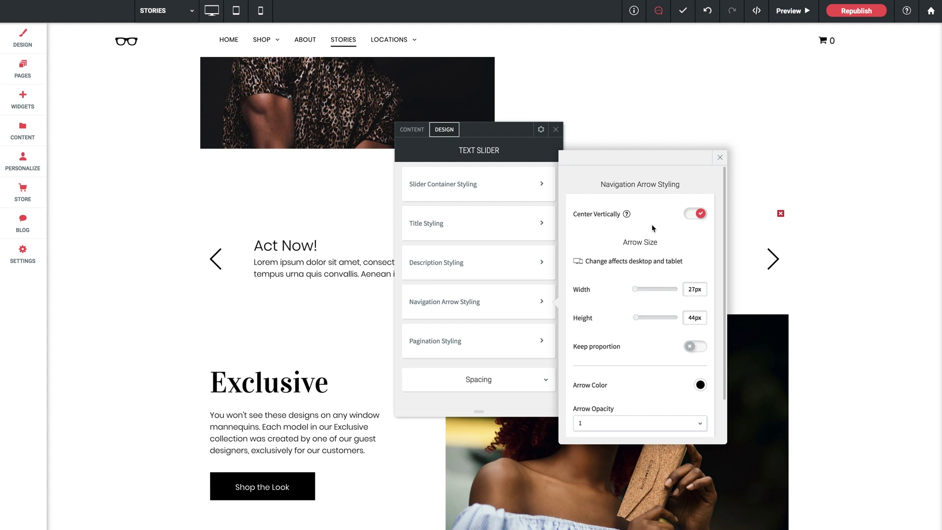
click(702, 215)
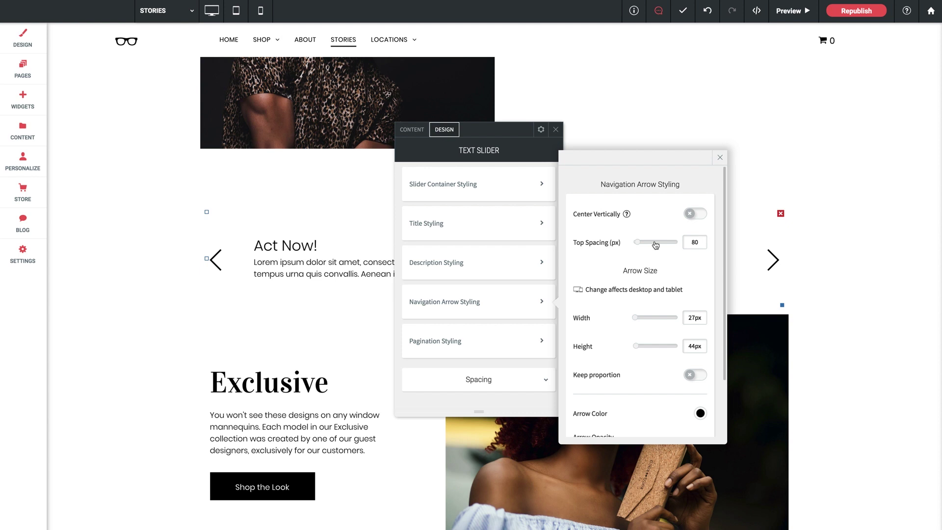
Close the arrow styling and Text Slider settings, leaving the slider autoplaying above Exclusive.
click(721, 157)
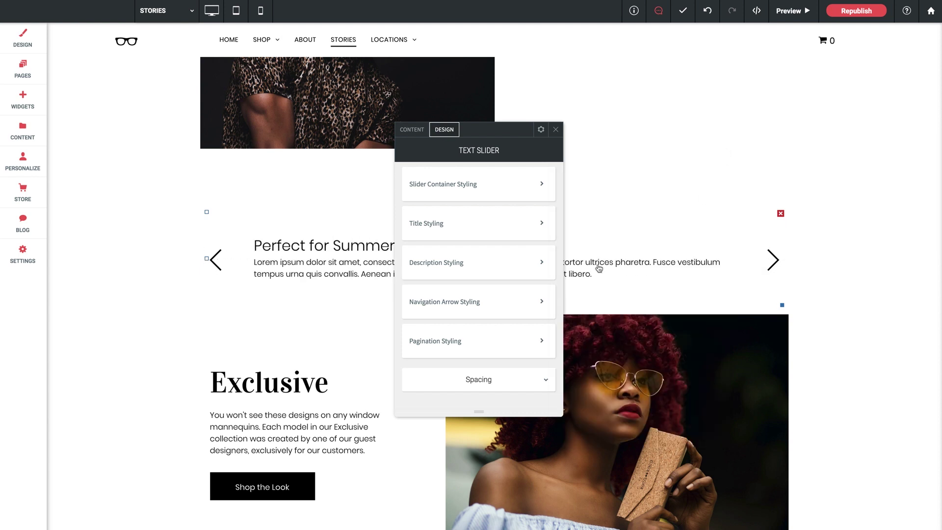
drag(485, 133, 665, 122)
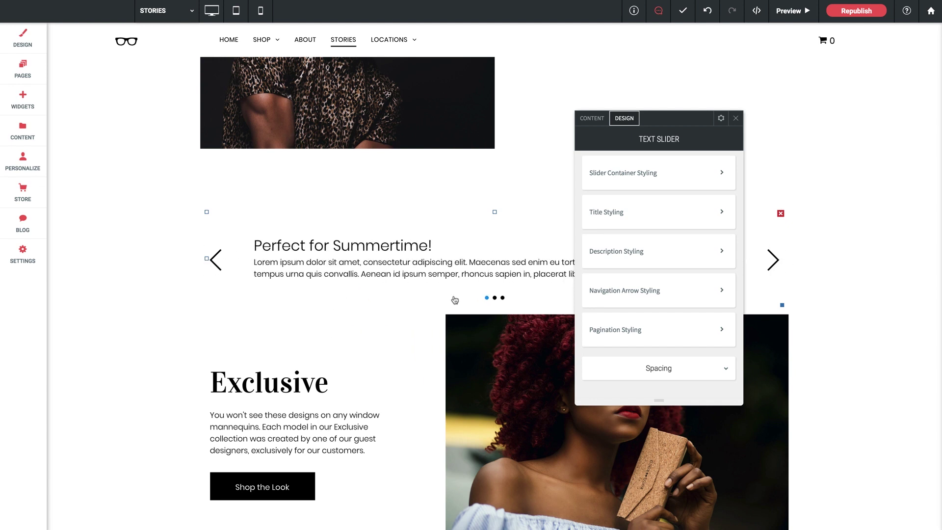
click(736, 120)
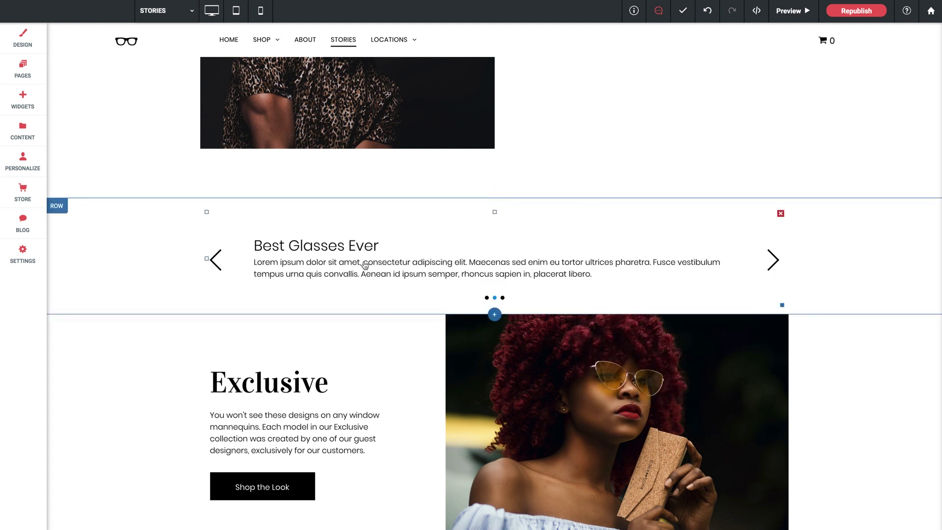